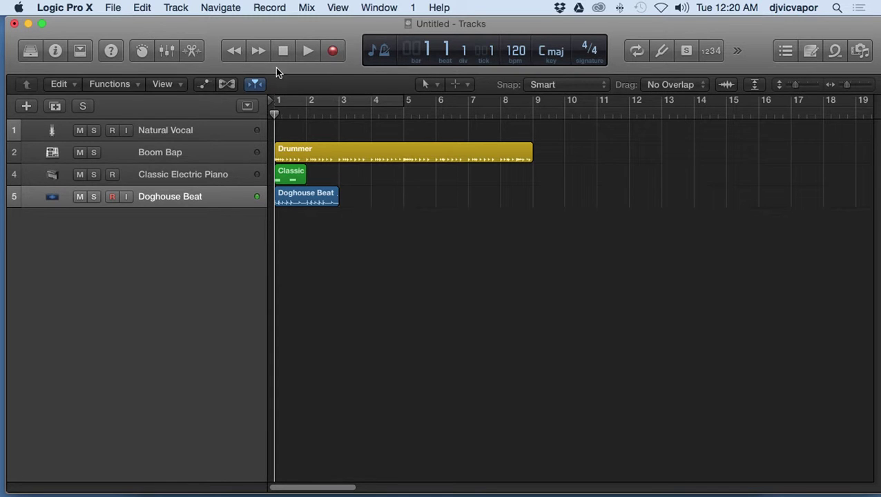
Move the playhead to bar 16, then step it back one bar at a time to bar 12
left_click(759, 110)
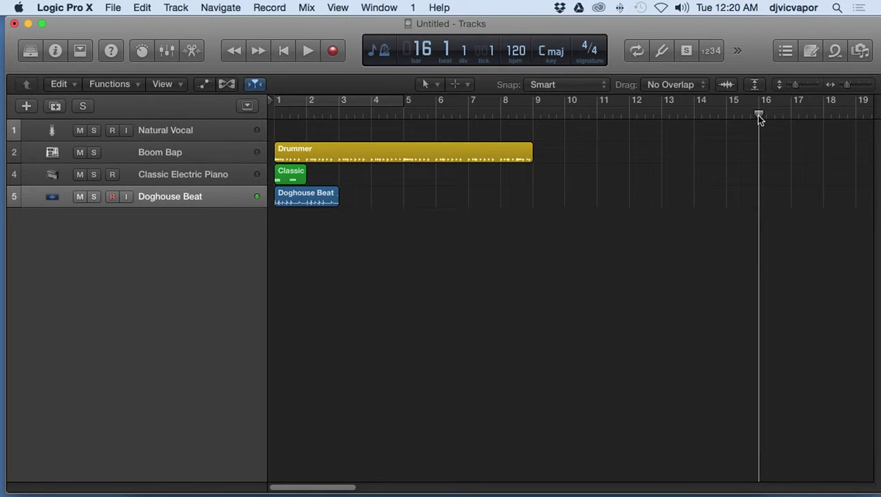
left_click(235, 51)
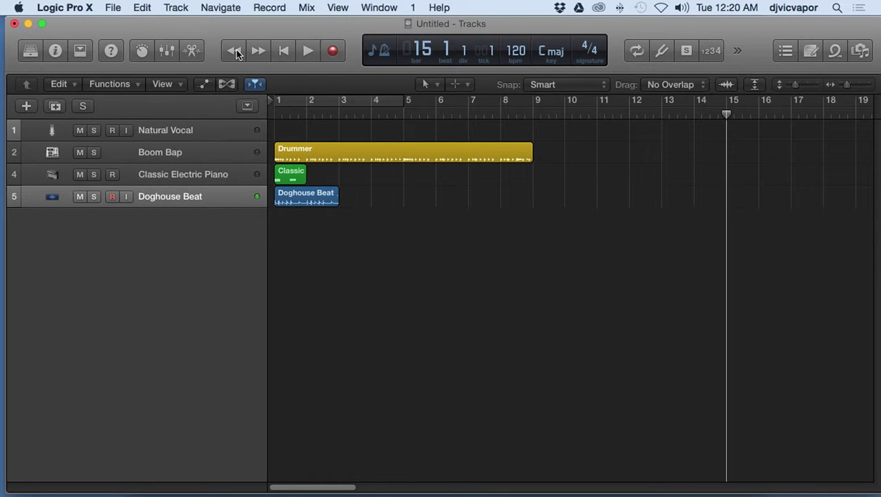
left_click(235, 51)
left_click(235, 51)
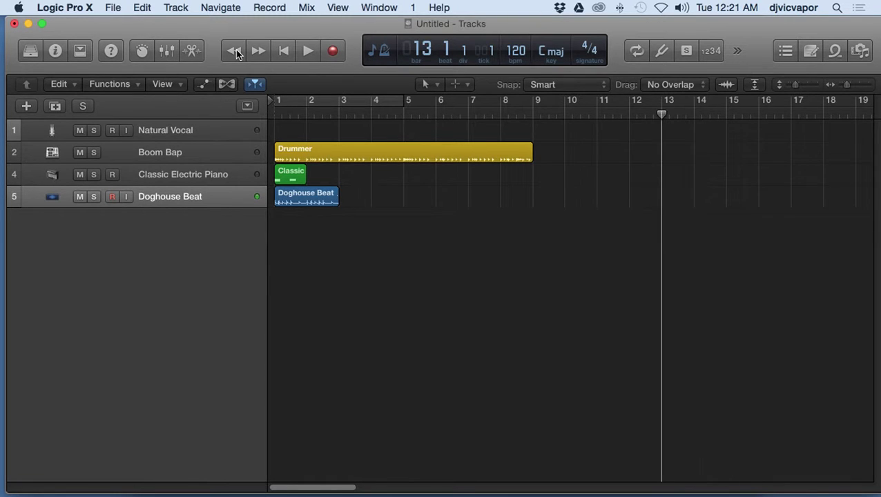
left_click(235, 52)
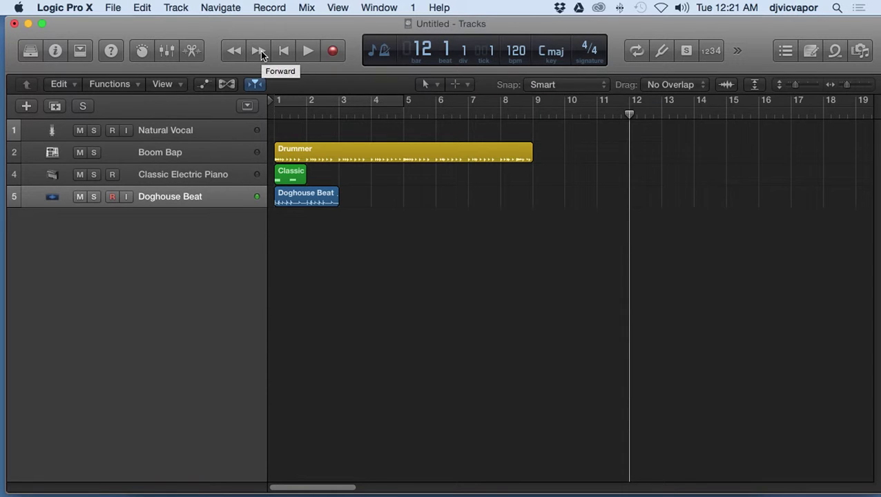
Step the playhead forward one bar at a time from bar 12 to bar 19
left_click(260, 51)
left_click(260, 51)
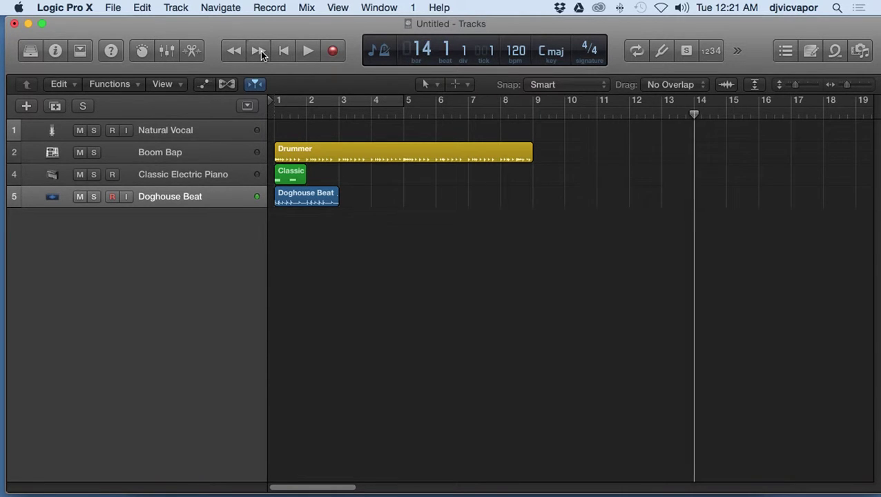
left_click(261, 51)
left_click(261, 51)
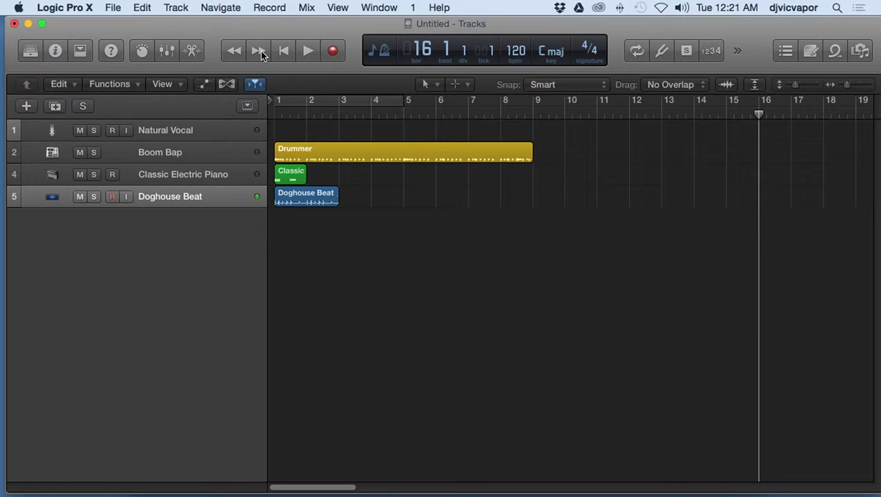
left_click(260, 51)
left_click(260, 51)
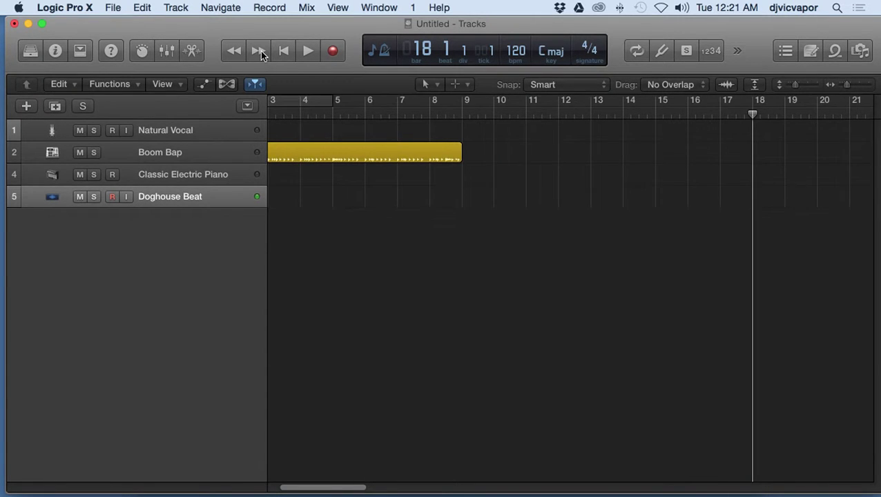
left_click(260, 51)
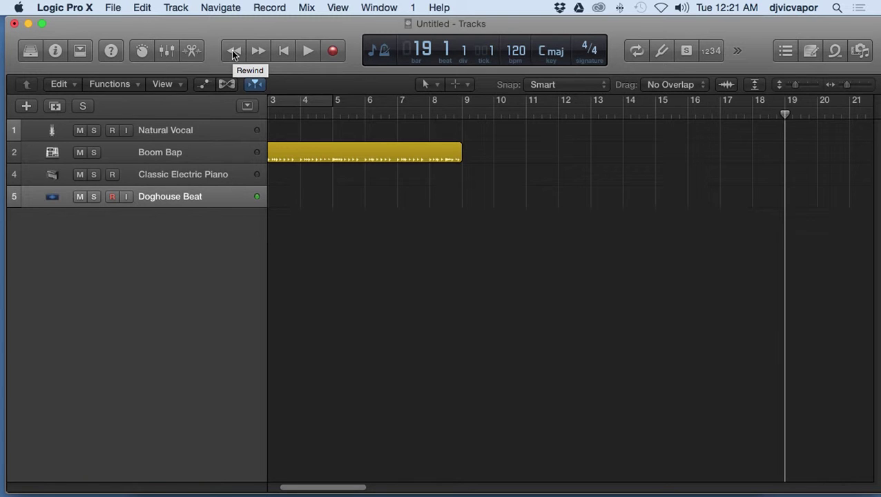
Step back to bar 18, rewind continuously past the project start, then step forward two bars
left_click(234, 52)
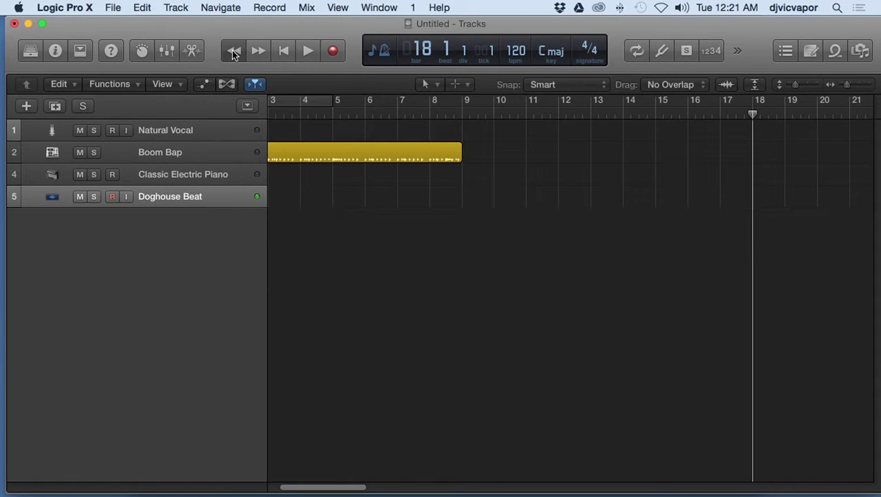
left_click(233, 52)
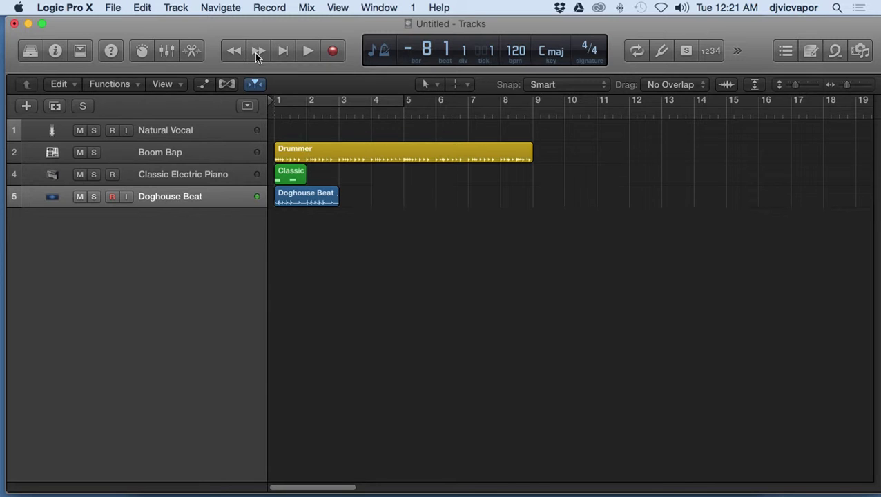
left_click(256, 54)
left_click(256, 54)
Place the playhead at bar 2, step to bar 3, fast-forward to bar 27, then return to the start
left_click(305, 116)
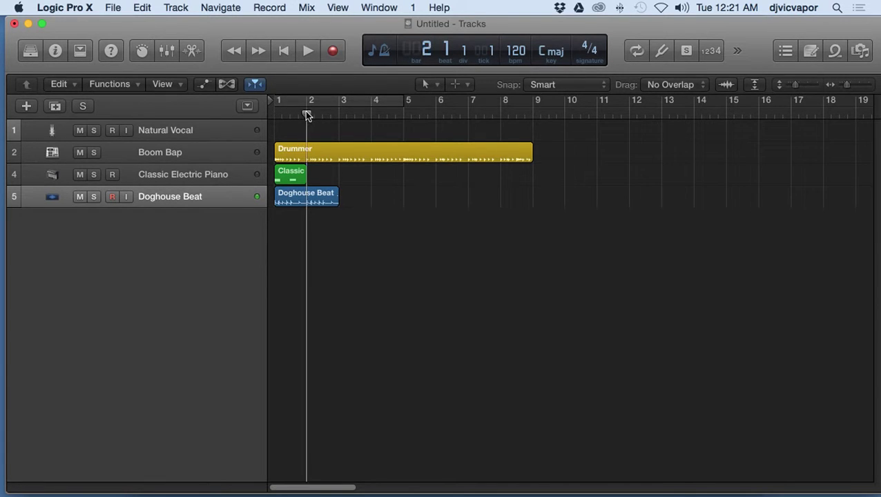
left_click(257, 54)
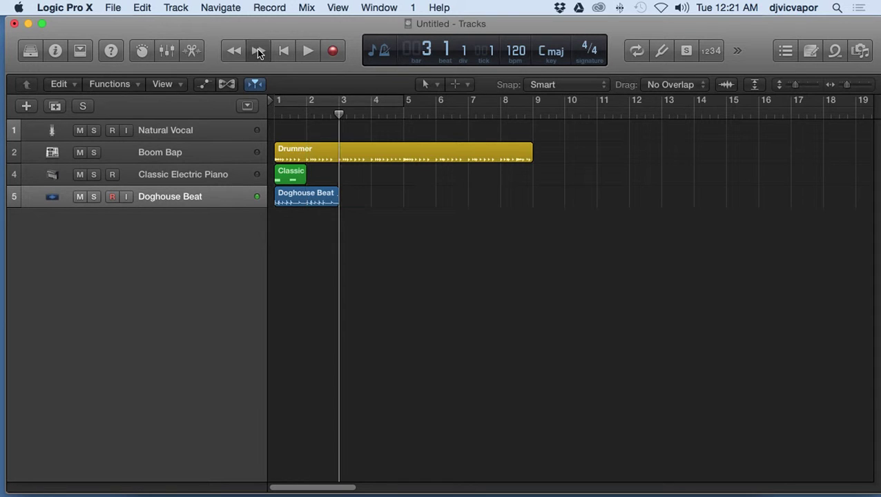
left_click_drag(257, 54, 257, 54)
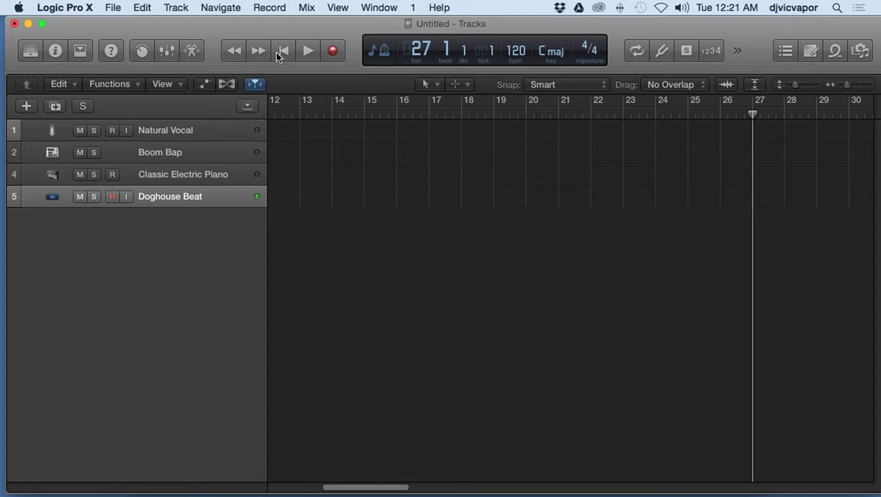
left_click(283, 52)
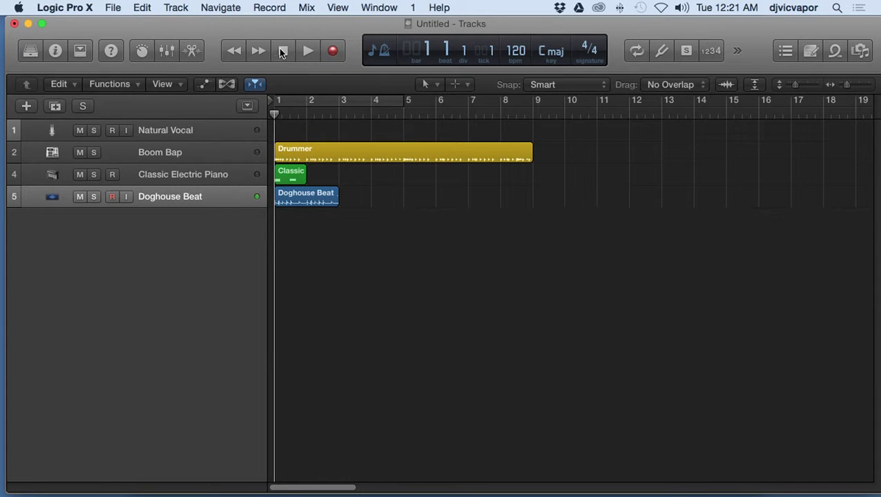
Jump the playhead to bar 11 and then bar 15, returning to the project start after each
left_click(597, 116)
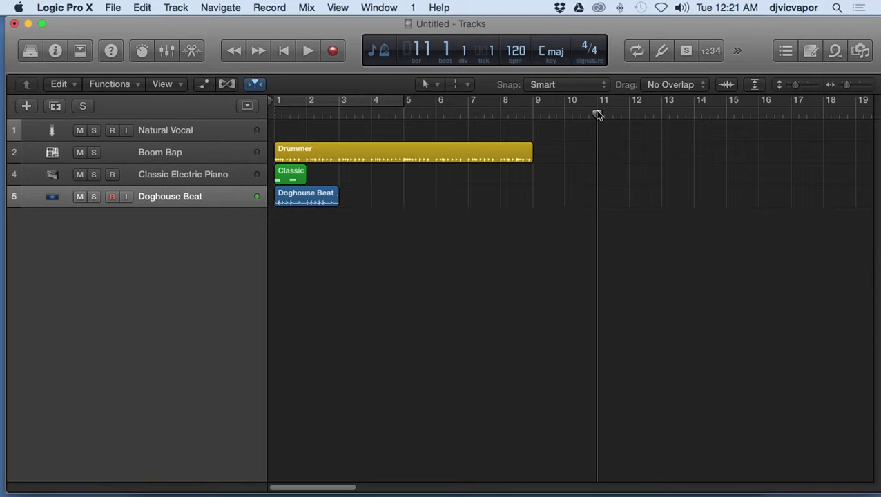
left_click(284, 51)
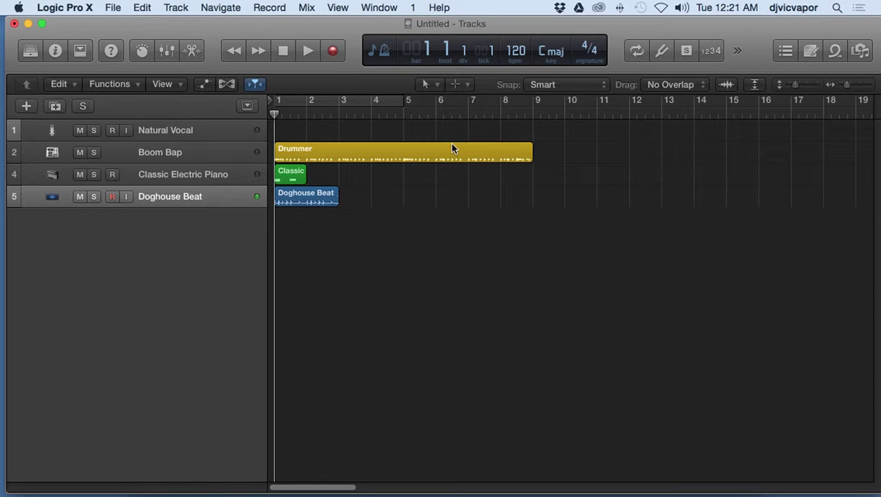
left_click(724, 113)
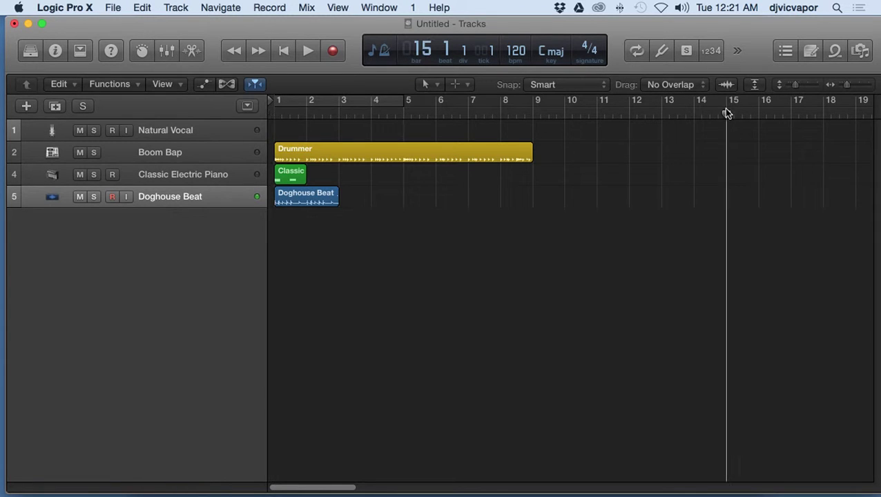
left_click(283, 51)
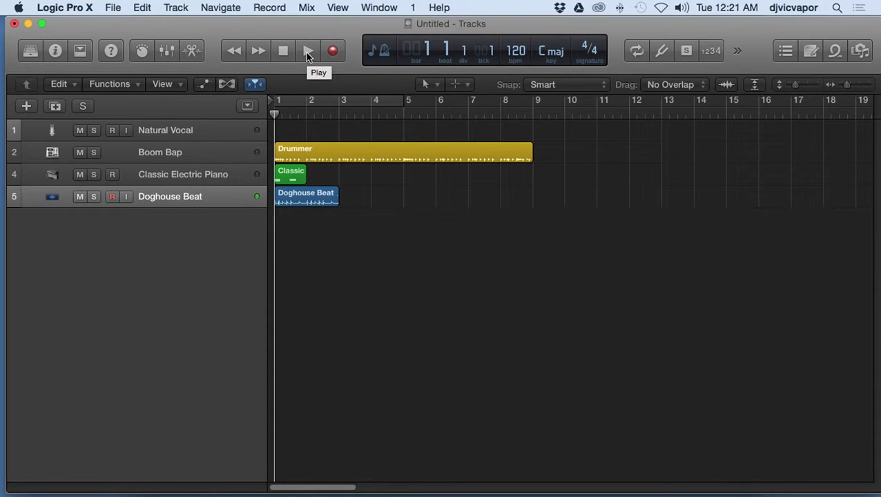
Play from bar 1 and stop, then play from bar 11, stop, and return to the start
left_click(306, 51)
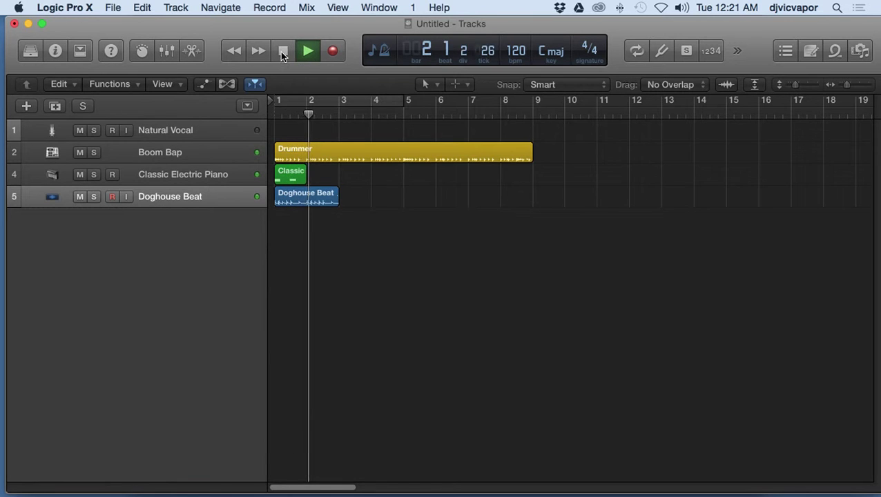
left_click(283, 51)
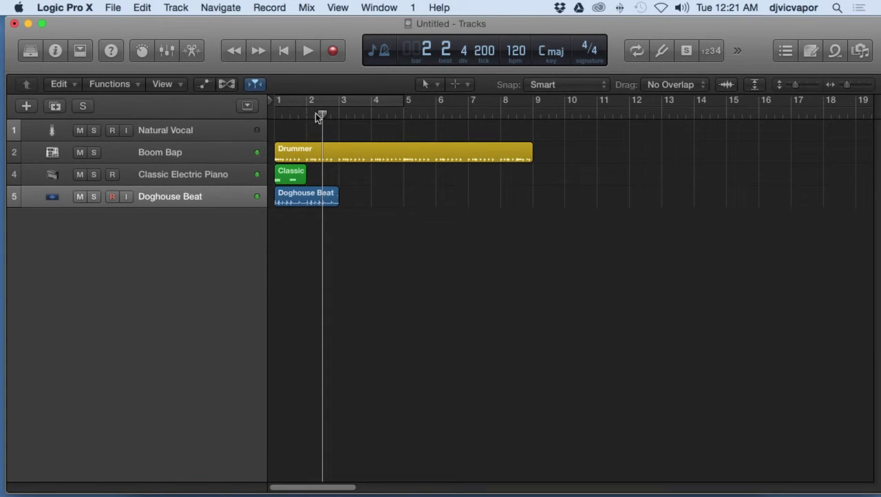
left_click(593, 112)
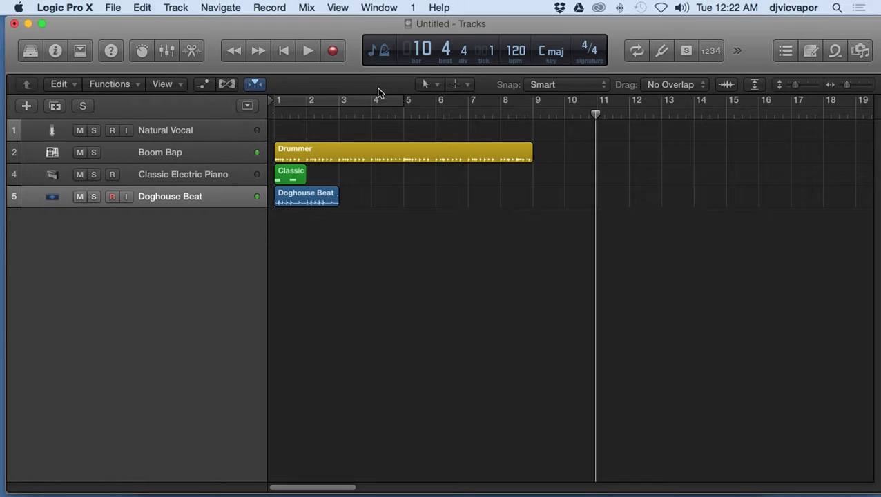
left_click(308, 51)
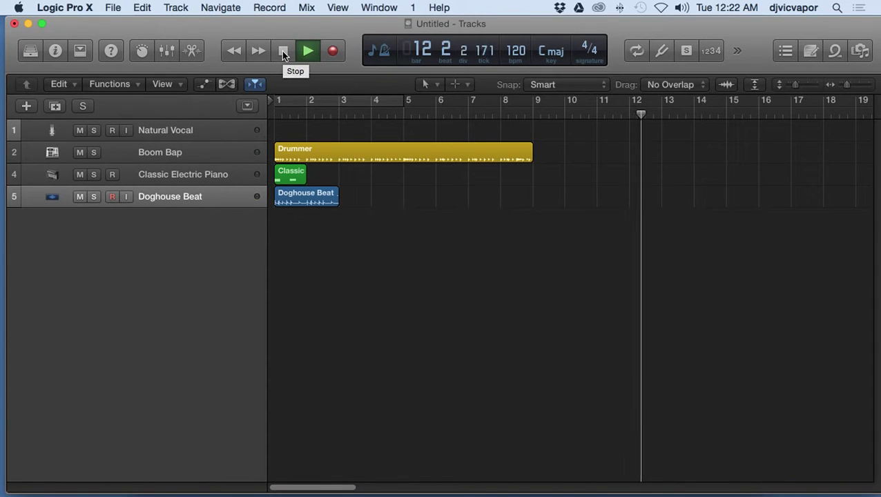
left_click(283, 52)
left_click(283, 53)
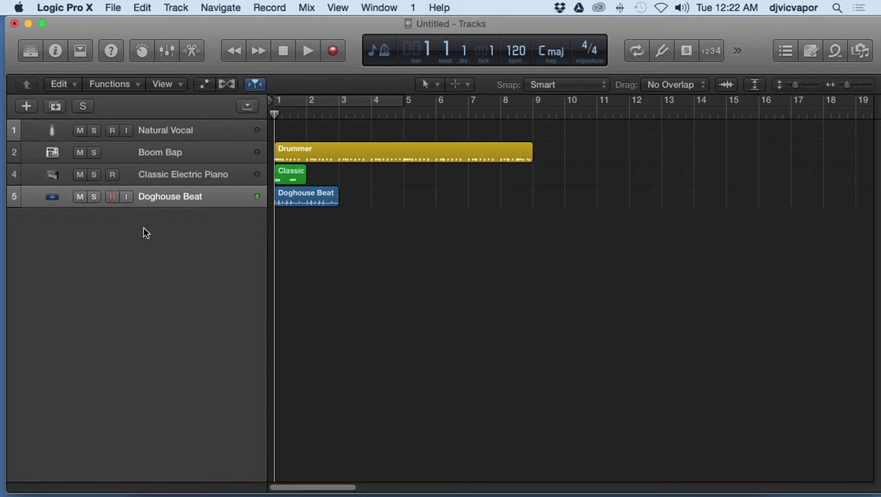
Disarm Doghouse Beat and arm the Natural Vocal track for recording
left_click(111, 198)
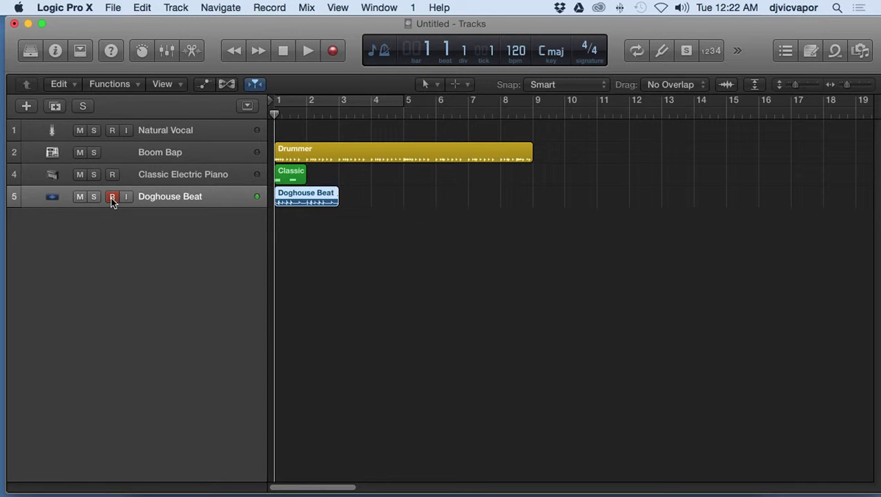
left_click(148, 180)
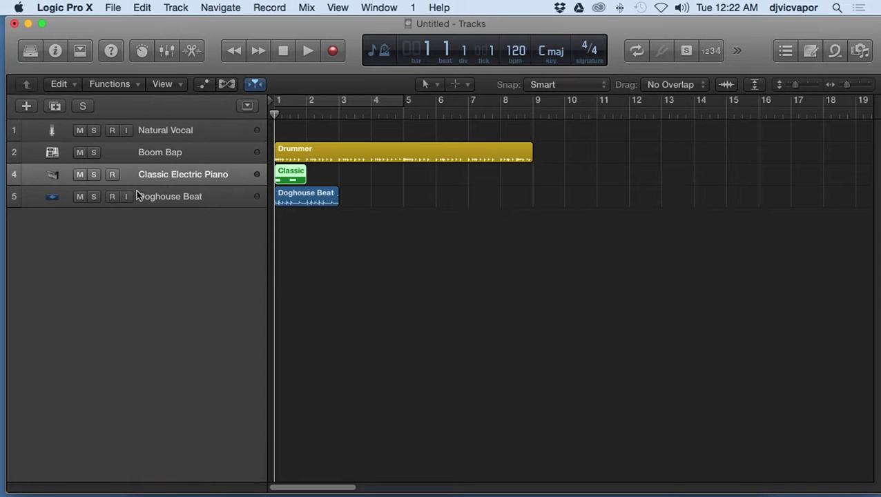
left_click(185, 202)
left_click(172, 132)
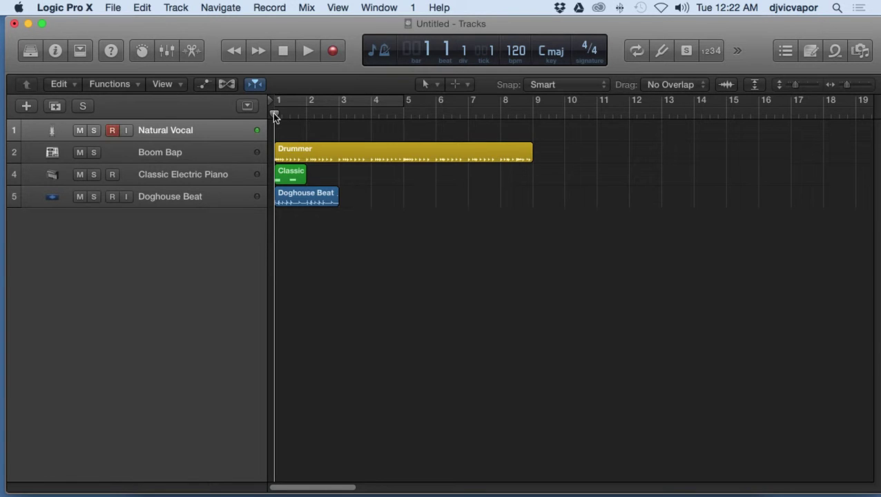
Enable the 1234 count-in and record a blank Natural Vocal#02 region from bar 1 to bar 3
mouse_move(274, 116)
left_mouse_down()
mouse_move(589, 123)
mouse_move(270, 132)
left_mouse_up()
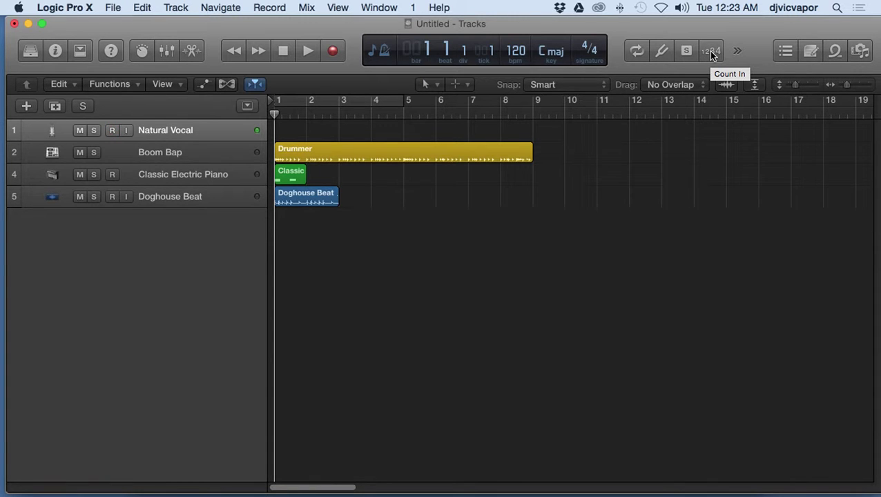
left_click(711, 52)
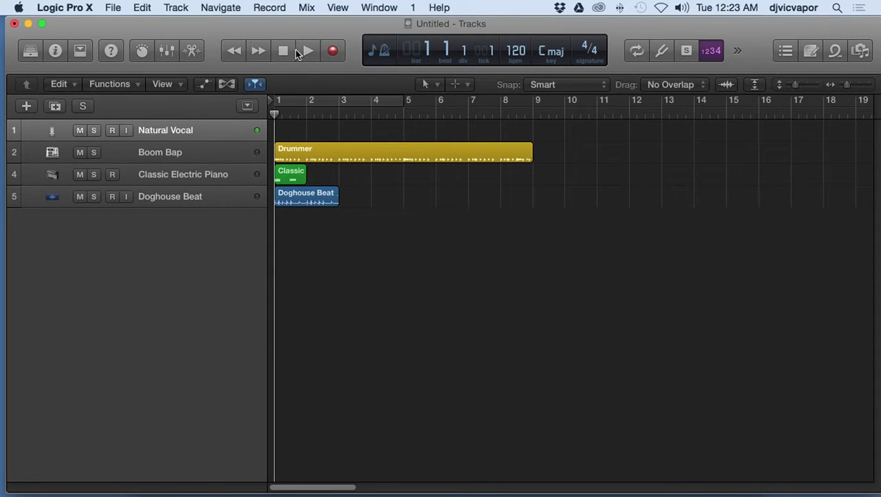
left_click(331, 52)
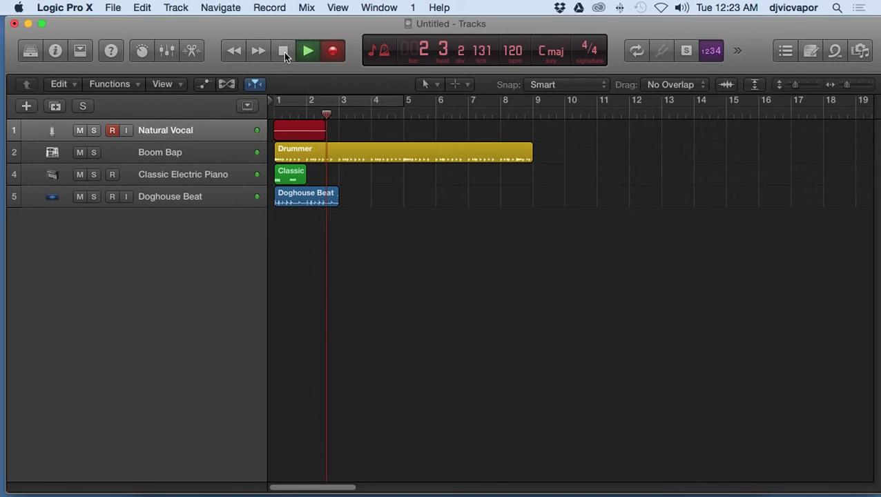
left_click(284, 53)
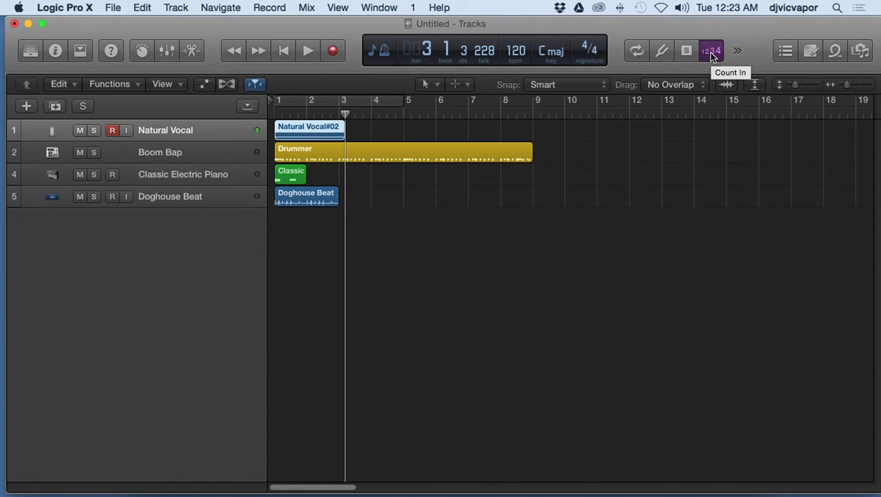
Record a blank Natural Vocal#03 region from bar 16 to about bar 17, then return to the project start
left_click(346, 115)
left_click_drag(511, 120, 759, 128)
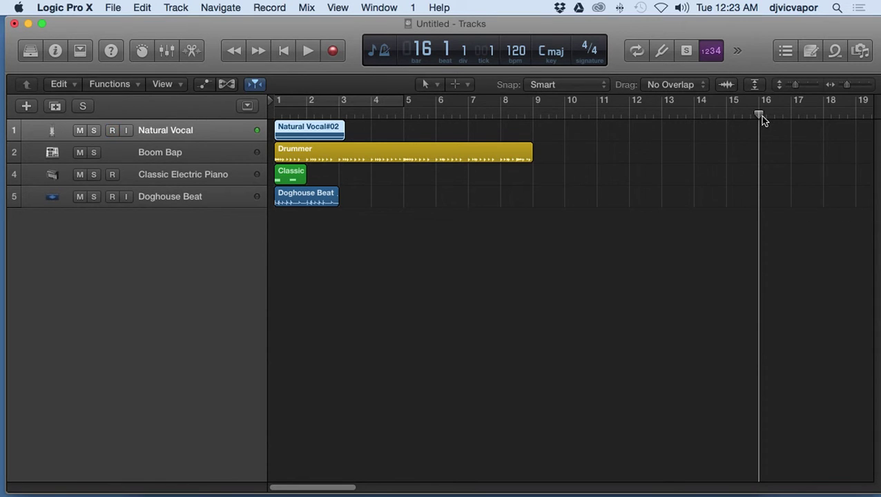
left_click(333, 51)
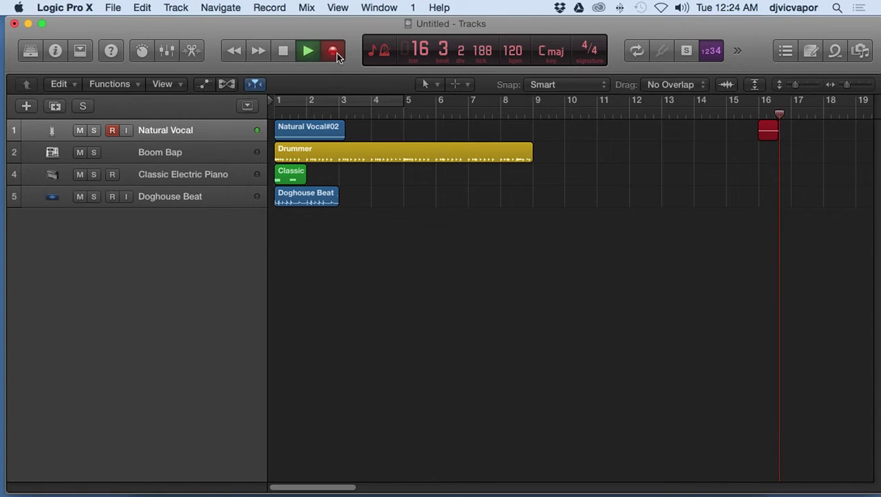
left_click(282, 51)
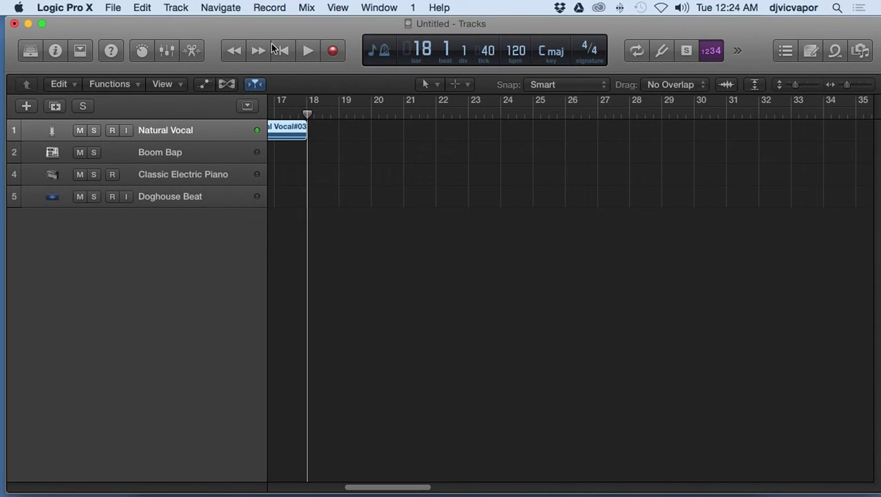
left_click(287, 53)
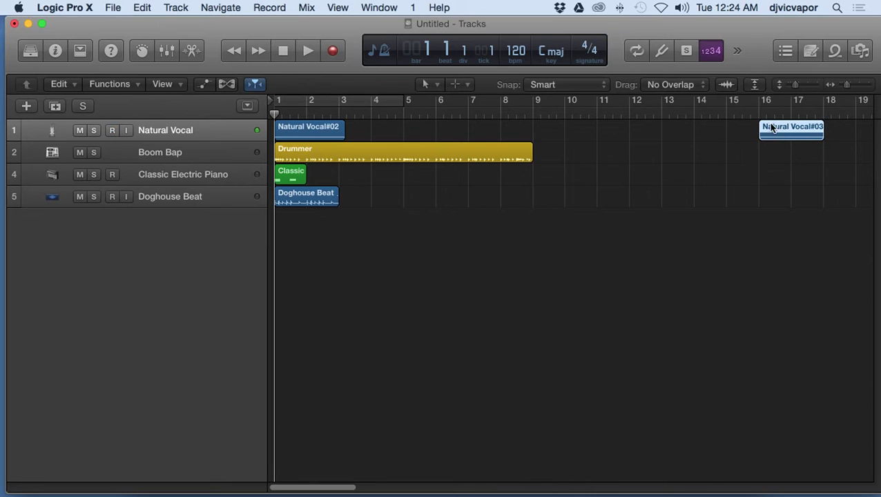